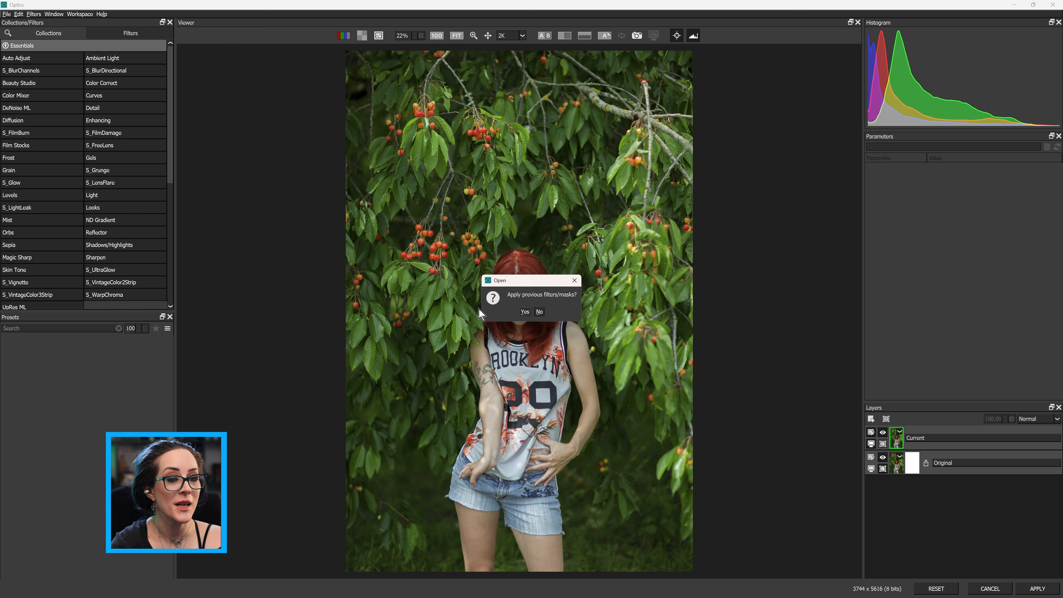
Decline reapplying previous filters and apply the S_FilmBurn filter with its Super 8mm preset
{"action": "left_click", "coordinate": [540, 312]}
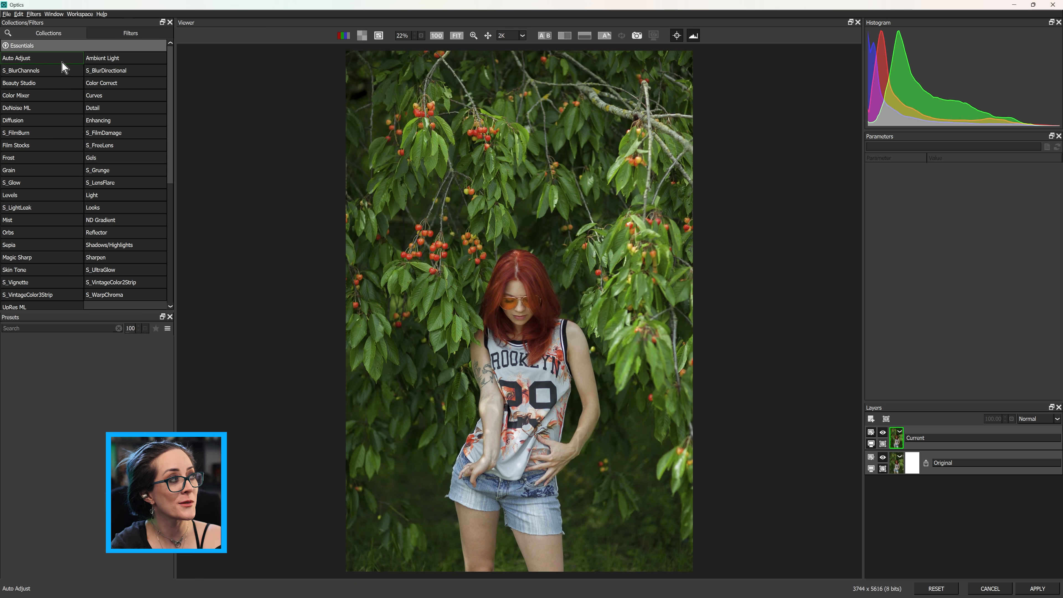
{"action": "left_click", "coordinate": [44, 133]}
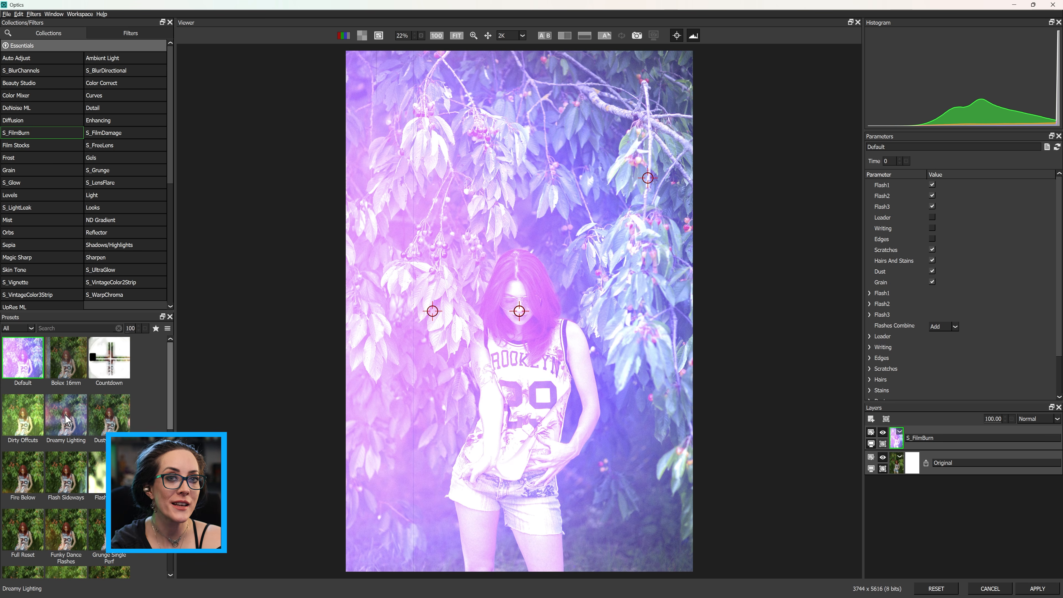
{"action": "scroll", "coordinate": [69, 428], "scroll_direction": "down", "scroll_amount": 10}
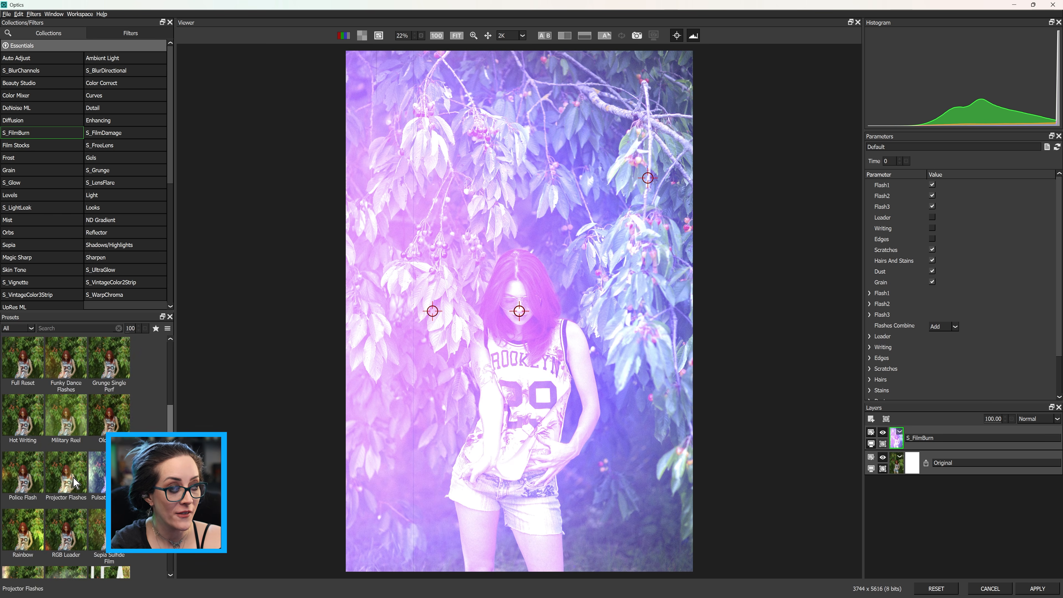
{"action": "left_click", "coordinate": [76, 485]}
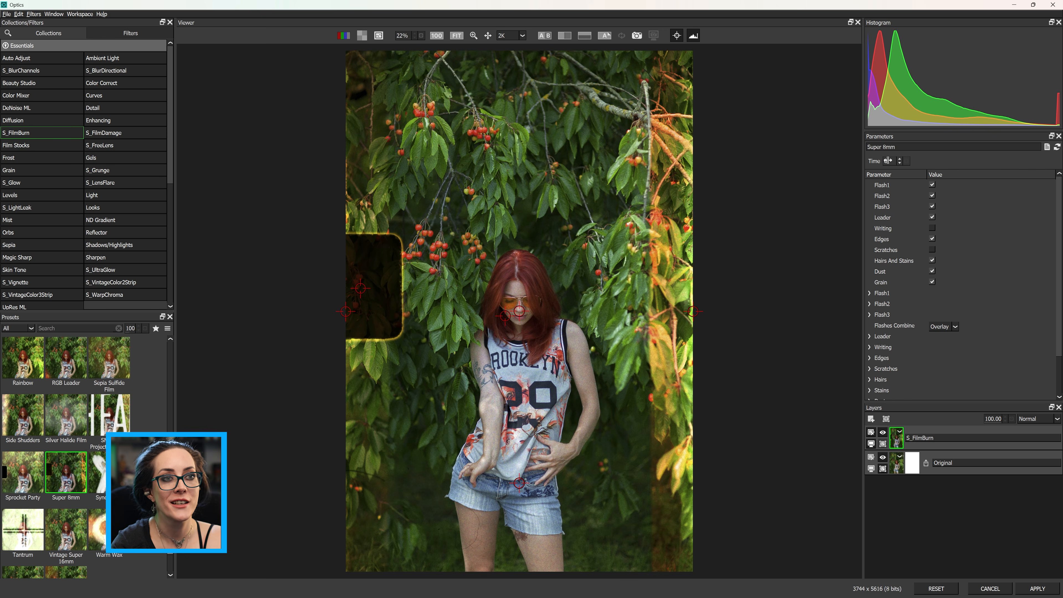
Set the time to 201 and move the film edges frame's center further toward the left edge
{"action": "left_click_drag", "start_coordinate": [890, 160], "coordinate": [977, 160]}
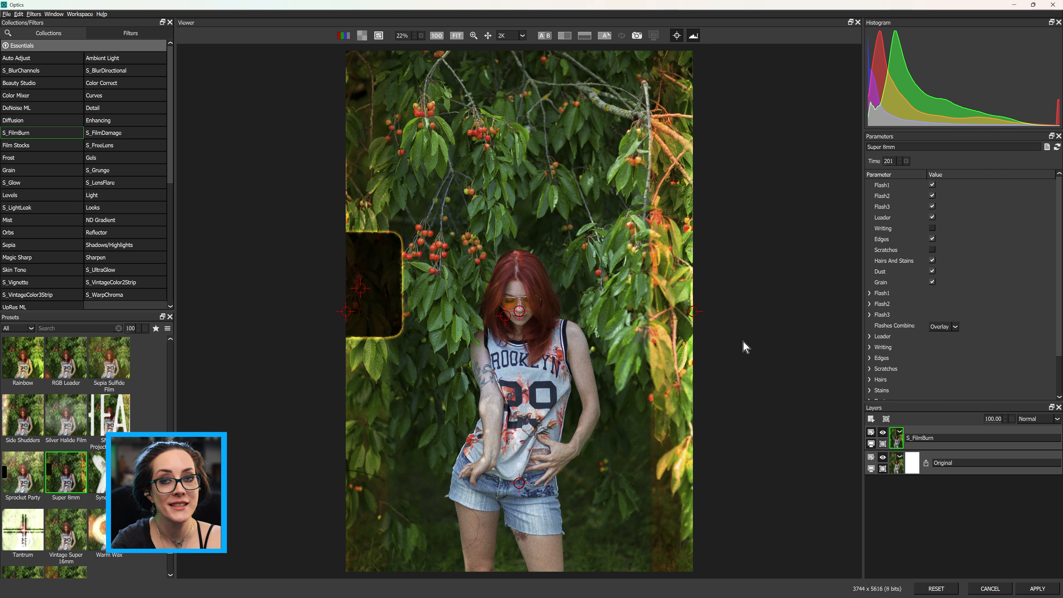
{"action": "mouse_move", "coordinate": [694, 311]}
{"action": "left_mouse_down"}
{"action": "mouse_move", "coordinate": [604, 351]}
{"action": "mouse_move", "coordinate": [496, 312]}
{"action": "mouse_move", "coordinate": [666, 302]}
{"action": "left_mouse_up"}
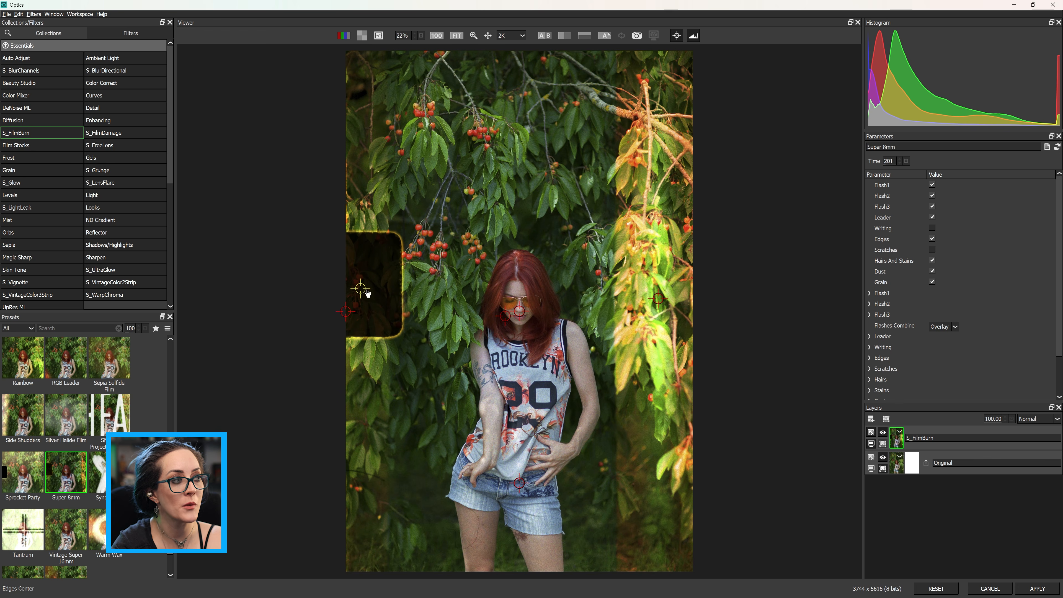
{"action": "mouse_move", "coordinate": [361, 289]}
{"action": "left_mouse_down"}
{"action": "mouse_move", "coordinate": [526, 238]}
{"action": "mouse_move", "coordinate": [284, 289]}
{"action": "mouse_move", "coordinate": [363, 287]}
{"action": "mouse_move", "coordinate": [257, 328]}
{"action": "mouse_move", "coordinate": [353, 318]}
{"action": "mouse_move", "coordinate": [342, 317]}
{"action": "left_mouse_up"}
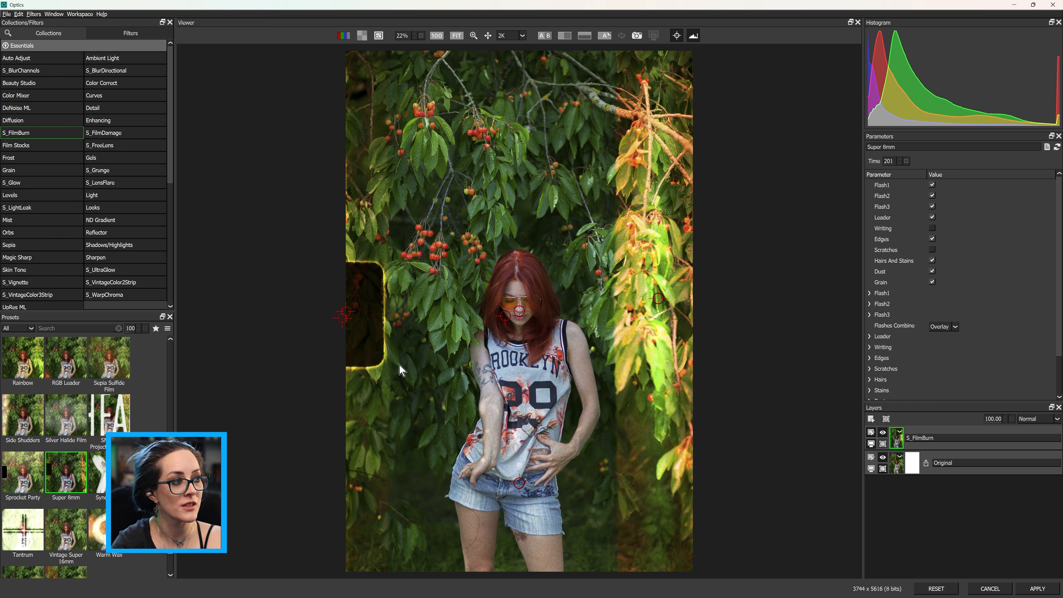
Enable the Writing element and set the time to 52
{"action": "left_click", "coordinate": [932, 229]}
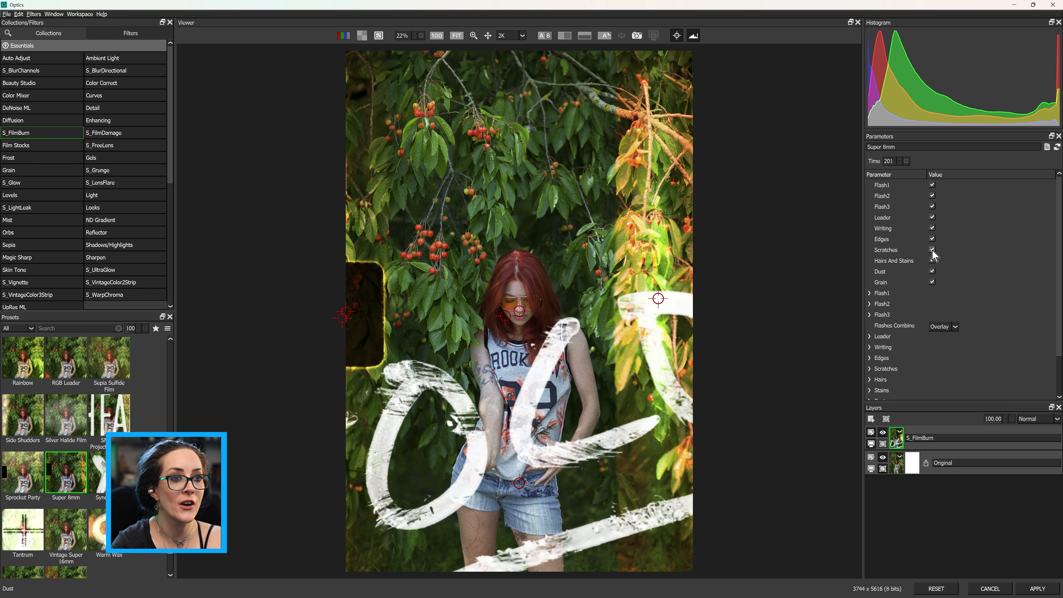
{"action": "mouse_move", "coordinate": [889, 161]}
{"action": "left_mouse_down"}
{"action": "mouse_move", "coordinate": [806, 169]}
{"action": "mouse_move", "coordinate": [821, 166]}
{"action": "left_mouse_up"}
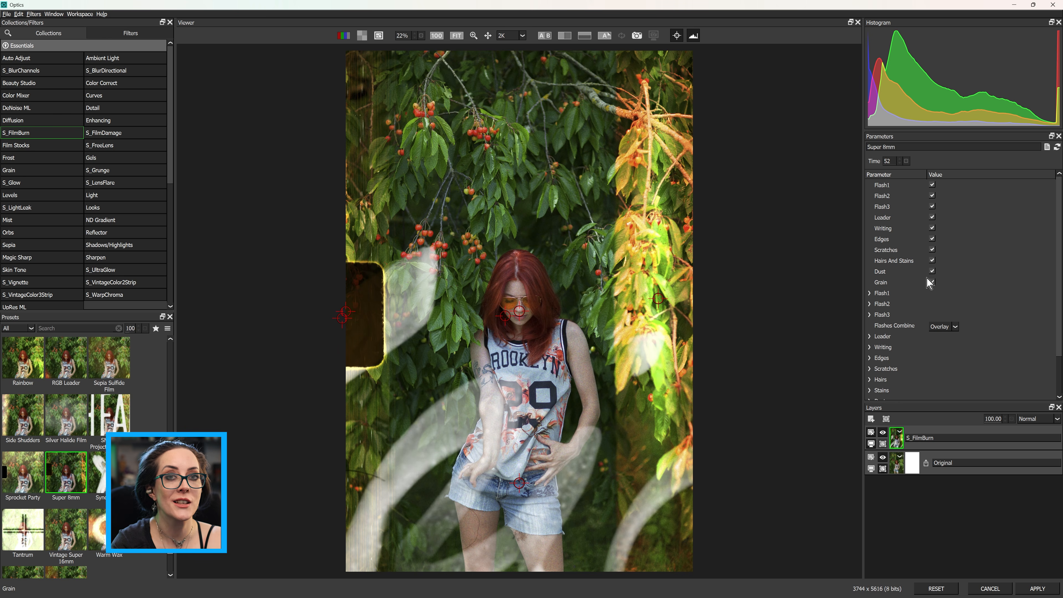
Open the Writing settings, set the time to 28 and move the writing center up to 50.46, 63.00
{"action": "scroll", "coordinate": [900, 297], "scroll_direction": "down", "scroll_amount": 2}
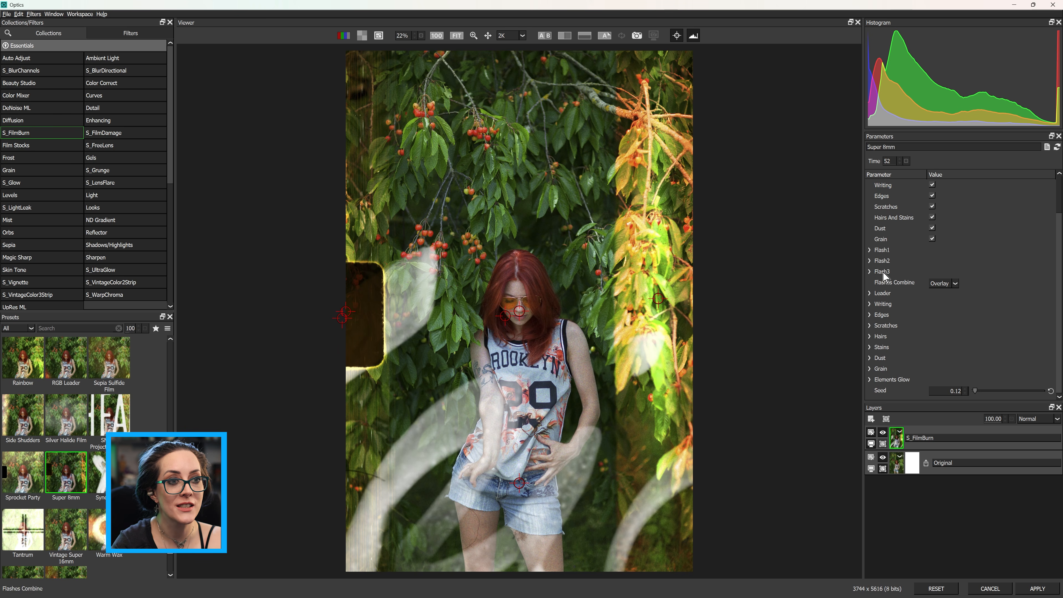
{"action": "left_click", "coordinate": [870, 251]}
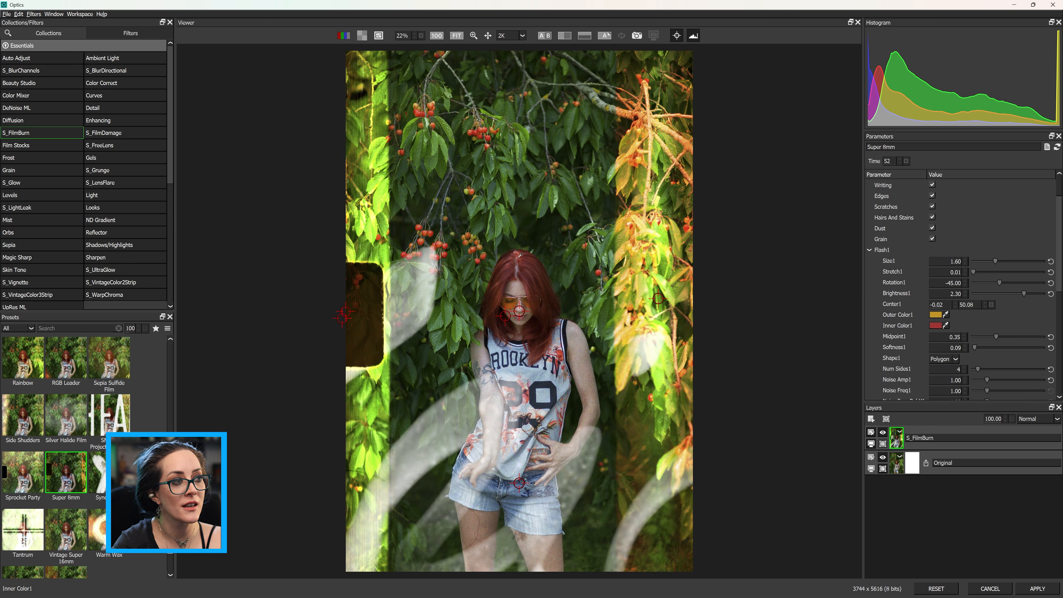
{"action": "mouse_move", "coordinate": [890, 160]}
{"action": "left_mouse_down"}
{"action": "mouse_move", "coordinate": [854, 156]}
{"action": "mouse_move", "coordinate": [914, 162]}
{"action": "left_mouse_up"}
{"action": "scroll", "coordinate": [892, 274], "scroll_direction": "down", "scroll_amount": 6}
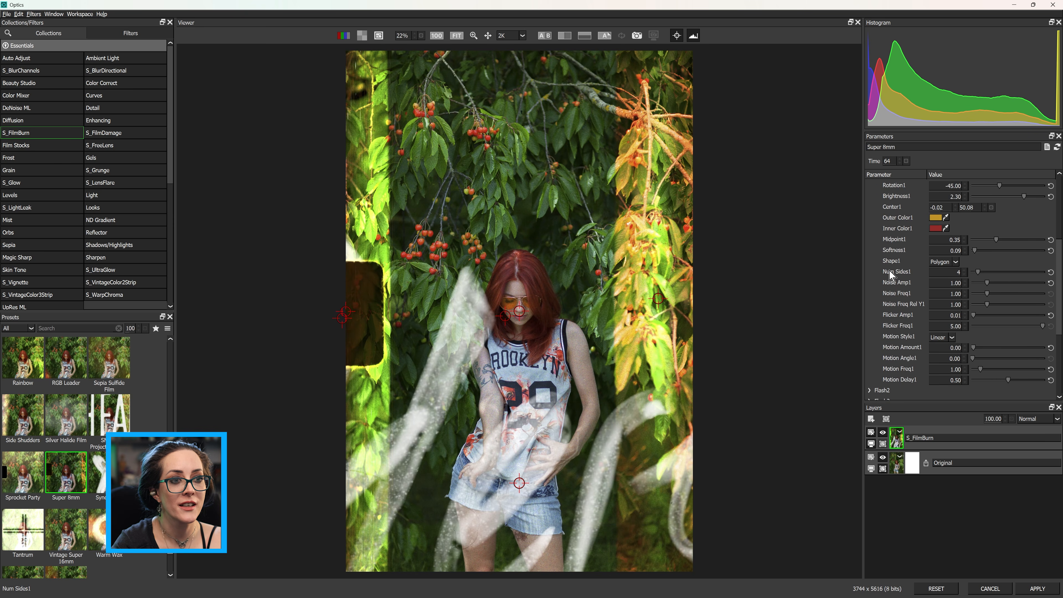
{"action": "scroll", "coordinate": [890, 274], "scroll_direction": "down", "scroll_amount": 1}
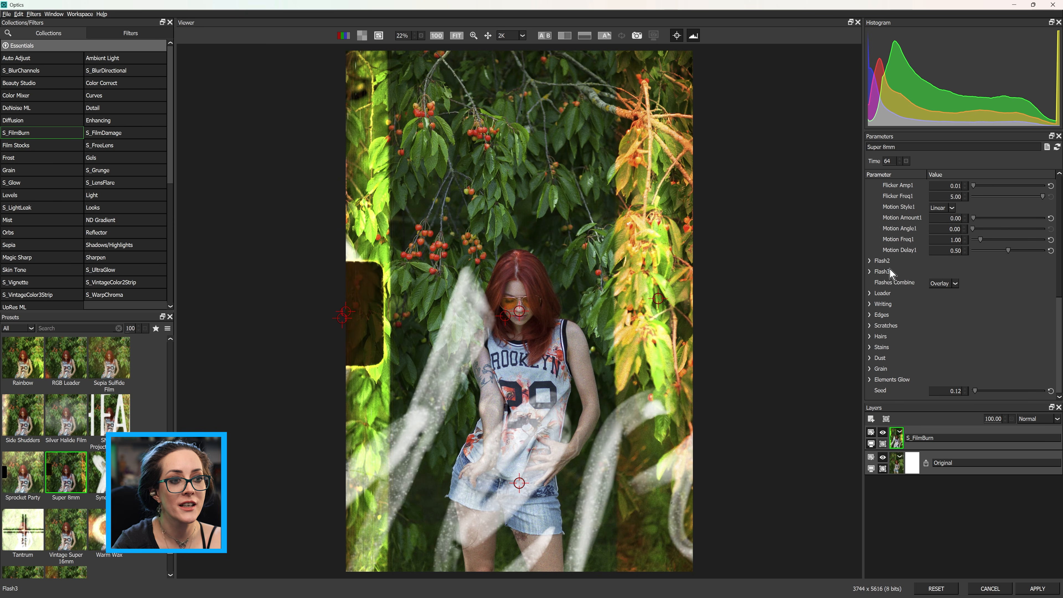
{"action": "left_click", "coordinate": [870, 304]}
{"action": "scroll", "coordinate": [941, 356], "scroll_direction": "down", "scroll_amount": 2}
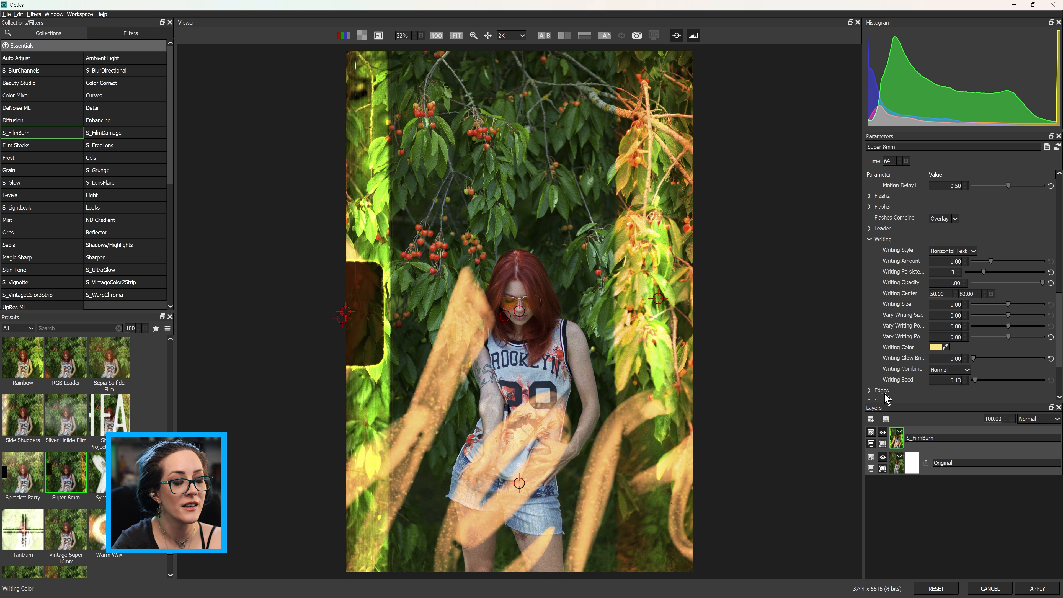
{"action": "left_click_drag", "start_coordinate": [883, 163], "coordinate": [871, 160]}
{"action": "left_click_drag", "start_coordinate": [519, 485], "coordinate": [521, 381]}
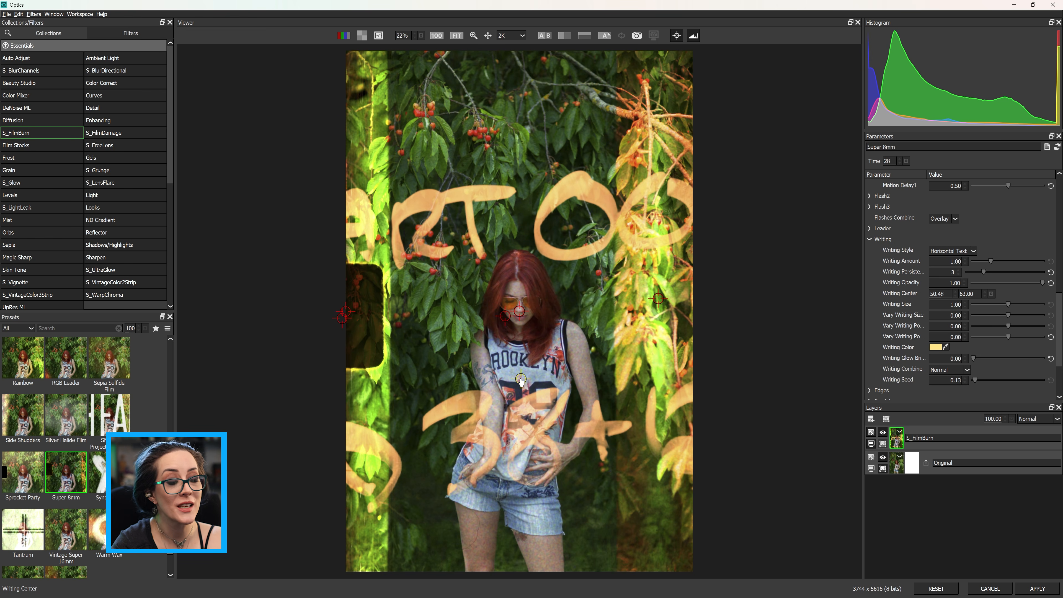
Set Writing Amount to 1.34, Writing Size to 1.66 and Writing Glow Brightness to 0.22
{"action": "mouse_move", "coordinate": [990, 262]}
{"action": "left_mouse_down"}
{"action": "mouse_move", "coordinate": [1009, 260]}
{"action": "mouse_move", "coordinate": [997, 263]}
{"action": "left_mouse_up"}
{"action": "left_click", "coordinate": [997, 304]}
{"action": "left_click_drag", "start_coordinate": [997, 307], "coordinate": [1034, 310]}
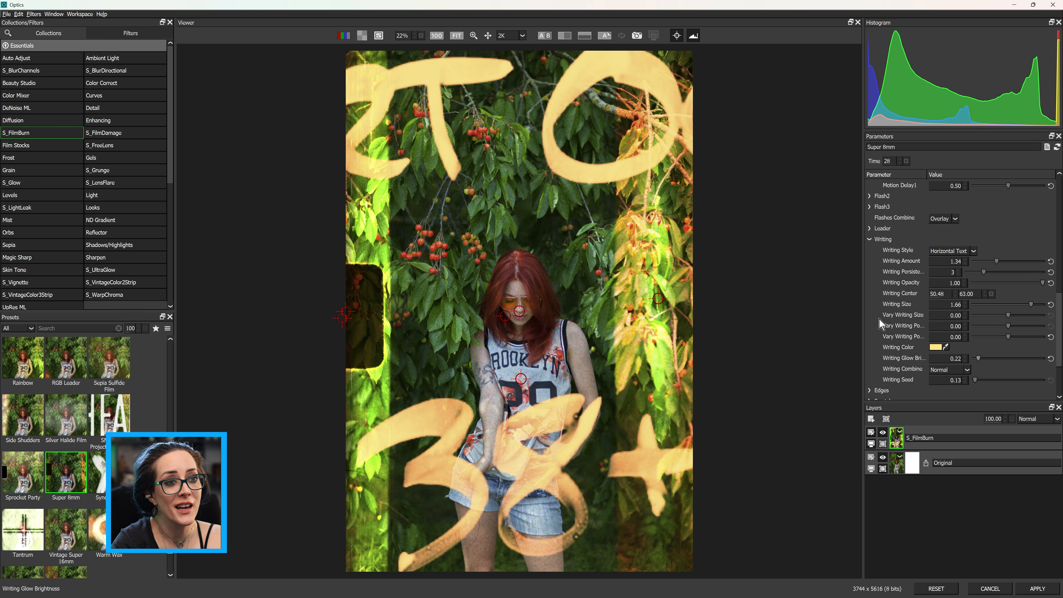
Collapse the Writing group, set the time to 20 and raise the Seed to 1.29
{"action": "left_click", "coordinate": [872, 241]}
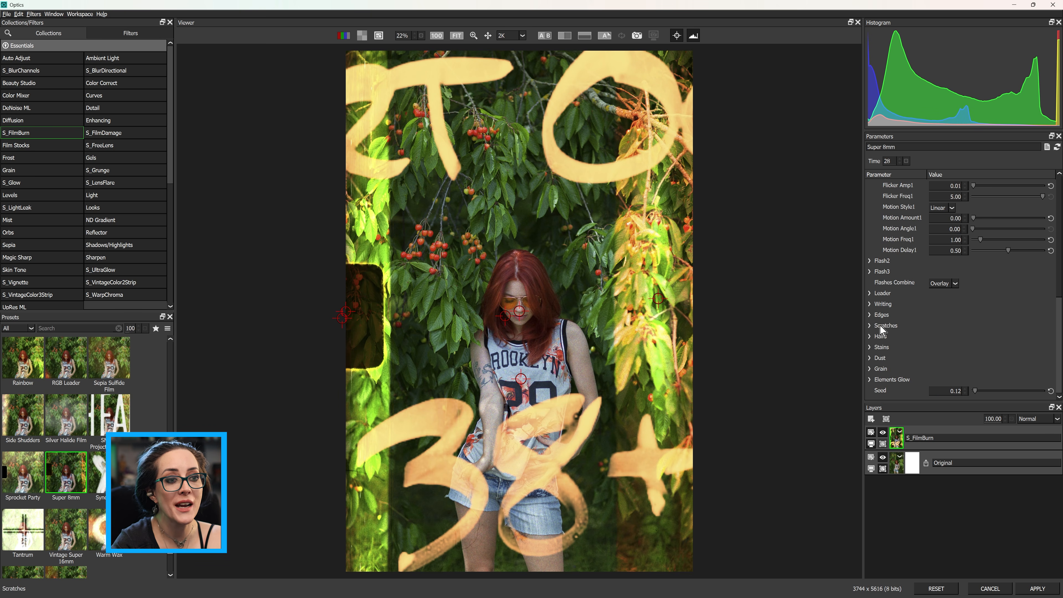
{"action": "left_click_drag", "start_coordinate": [887, 161], "coordinate": [882, 161]}
{"action": "left_click_drag", "start_coordinate": [987, 392], "coordinate": [991, 393]}
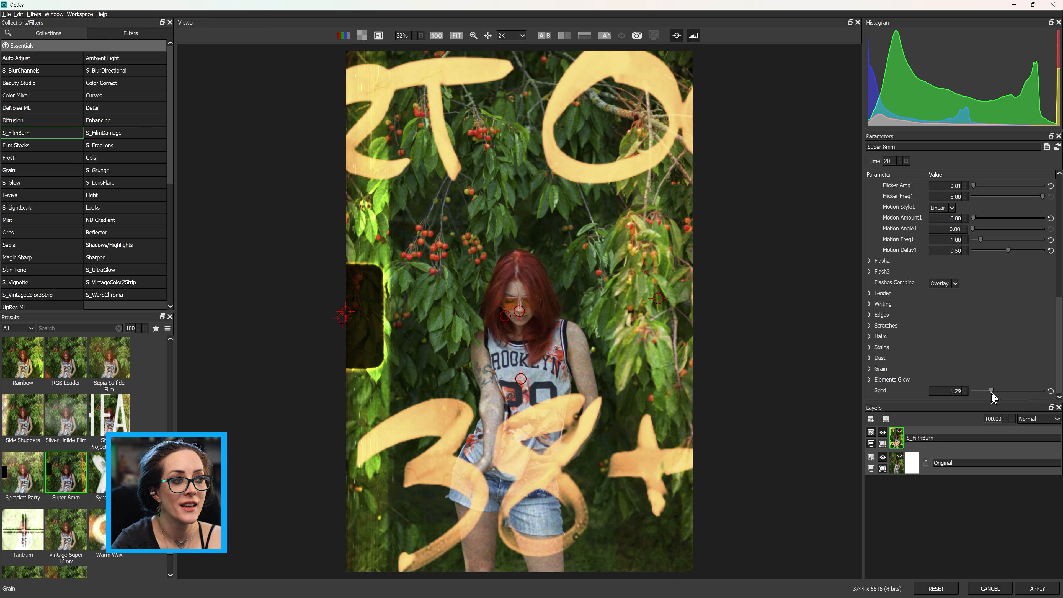
Turn off the Grain and Scratches elements and zoom in on the face to compare
{"action": "scroll", "coordinate": [904, 332], "scroll_direction": "up", "scroll_amount": 5}
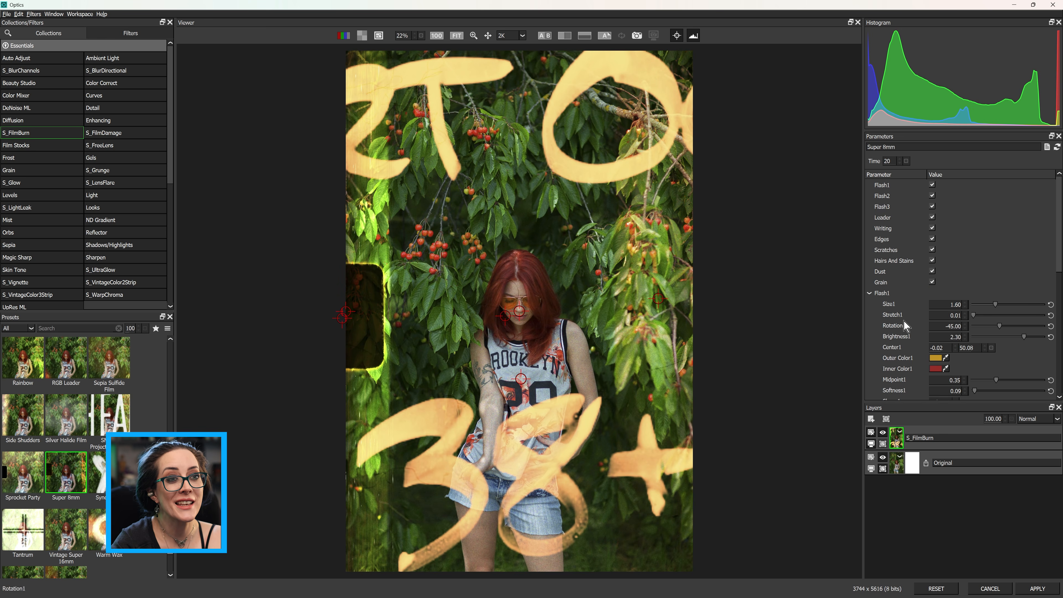
{"action": "left_click", "coordinate": [870, 293]}
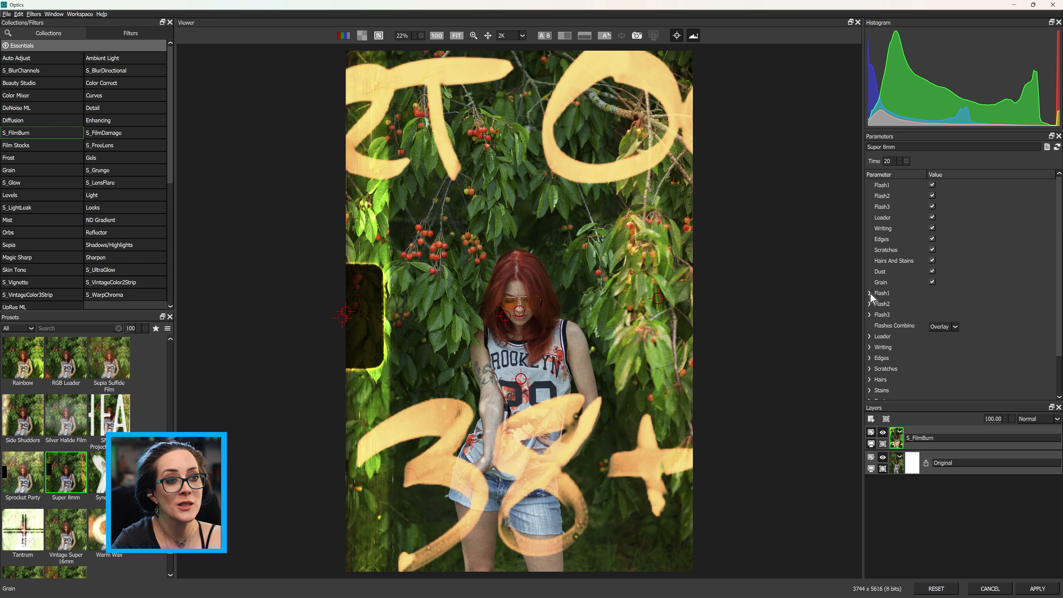
{"action": "left_click", "coordinate": [932, 282]}
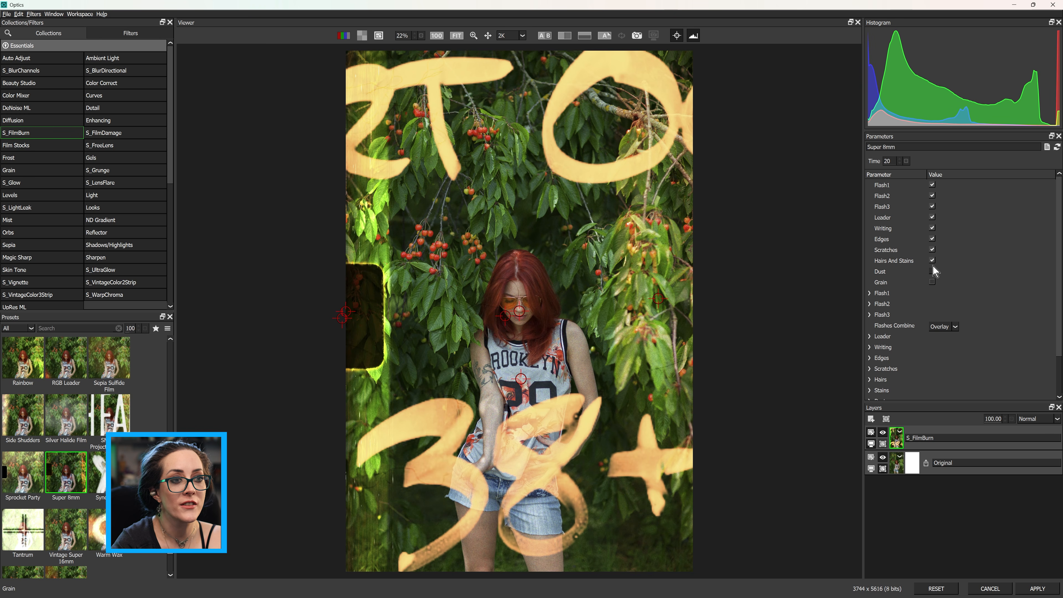
{"action": "scroll", "coordinate": [499, 307], "scroll_direction": "up", "scroll_amount": 3}
{"action": "scroll", "coordinate": [499, 306], "scroll_direction": "up", "scroll_amount": 1}
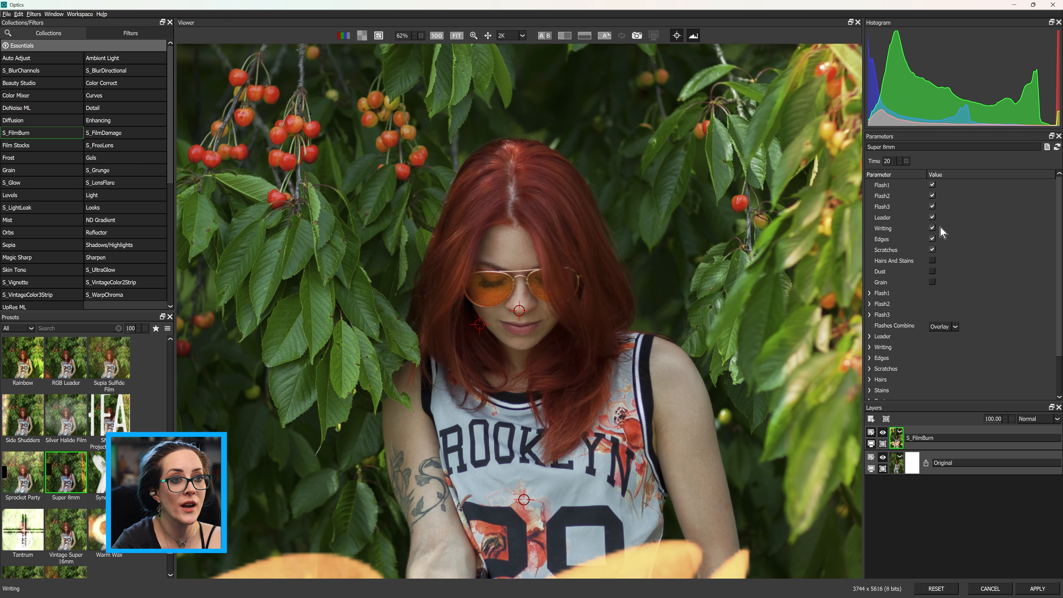
{"action": "left_click", "coordinate": [933, 250]}
{"action": "scroll", "coordinate": [571, 202], "scroll_direction": "down", "scroll_amount": 5}
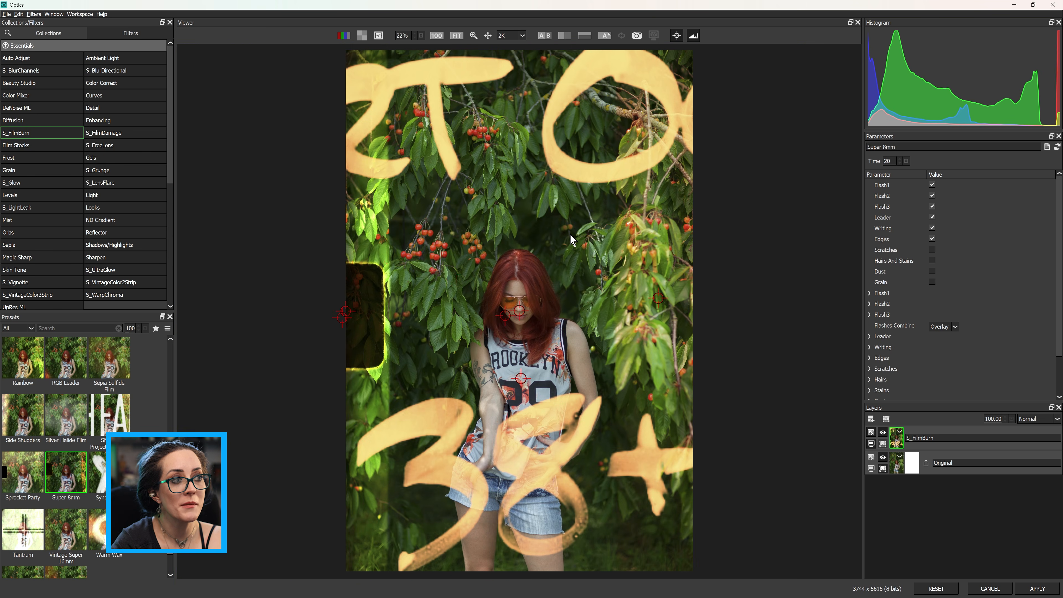
Enable the Edges, Scratches, Dust, Grain and Hairs And Stains elements
{"action": "left_click", "coordinate": [932, 239]}
{"action": "left_click", "coordinate": [932, 250]}
{"action": "left_click", "coordinate": [932, 271]}
{"action": "left_click", "coordinate": [932, 282]}
{"action": "left_click", "coordinate": [932, 260]}
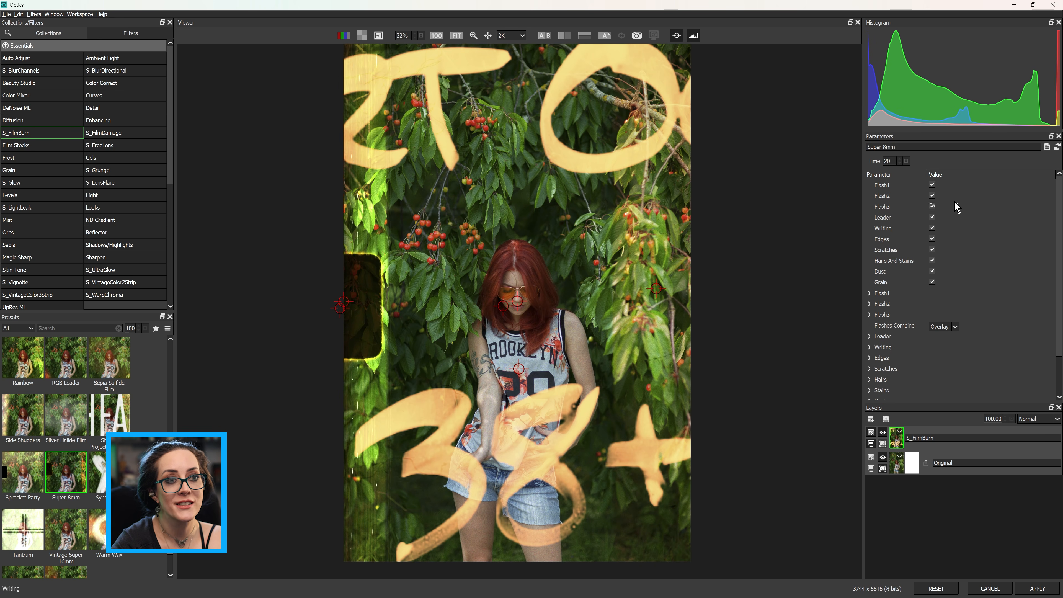
Expand and collapse the Flash1 group and set the time to 34
{"action": "left_click", "coordinate": [870, 293]}
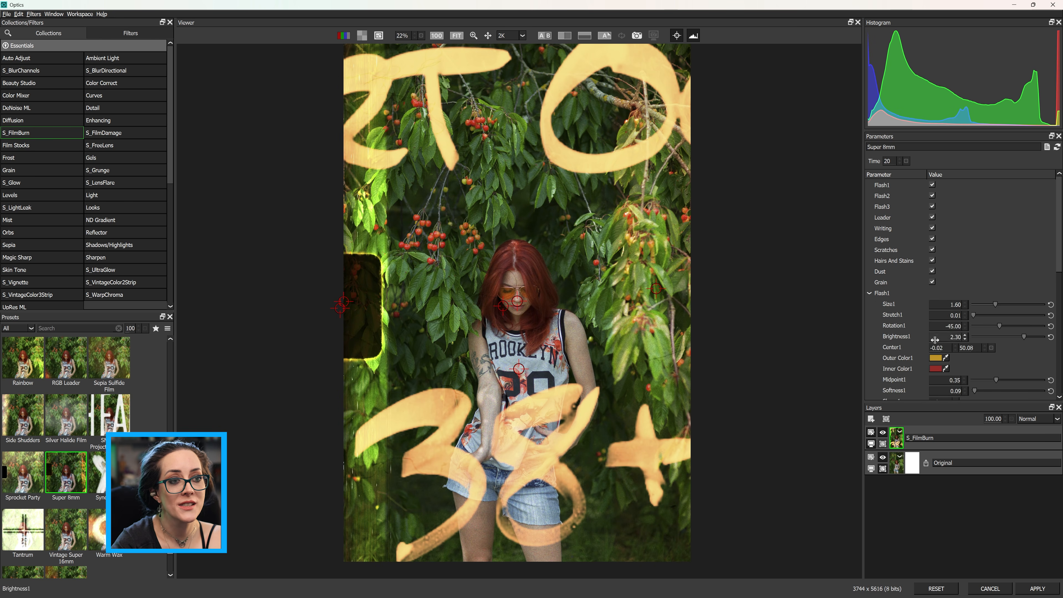
{"action": "left_click", "coordinate": [870, 282]}
{"action": "mouse_move", "coordinate": [889, 161]}
{"action": "left_mouse_down"}
{"action": "mouse_move", "coordinate": [919, 159]}
{"action": "mouse_move", "coordinate": [884, 167]}
{"action": "left_mouse_up"}
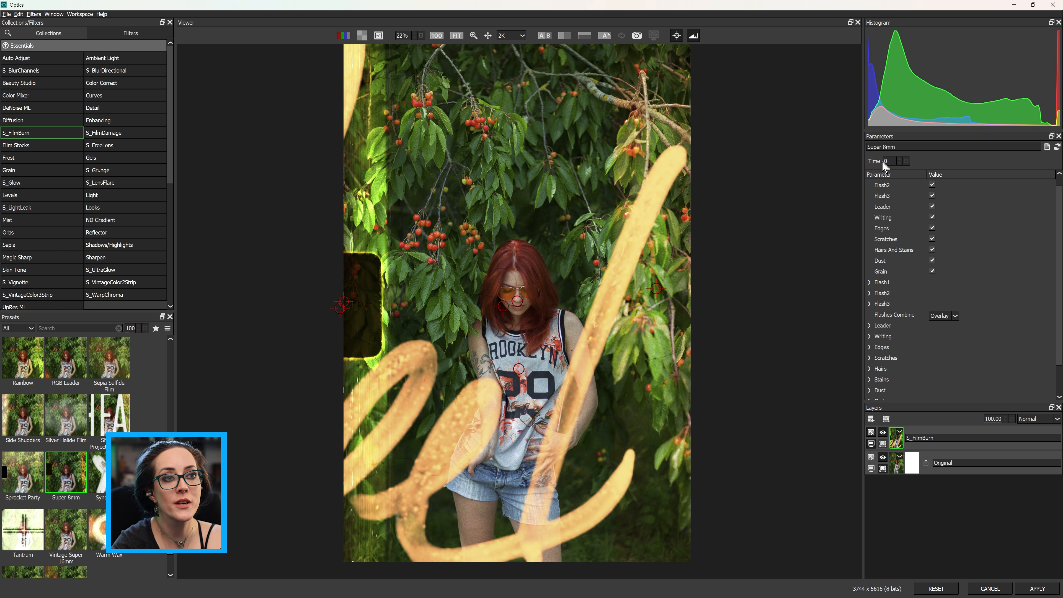
{"action": "left_click_drag", "start_coordinate": [893, 161], "coordinate": [909, 160]}
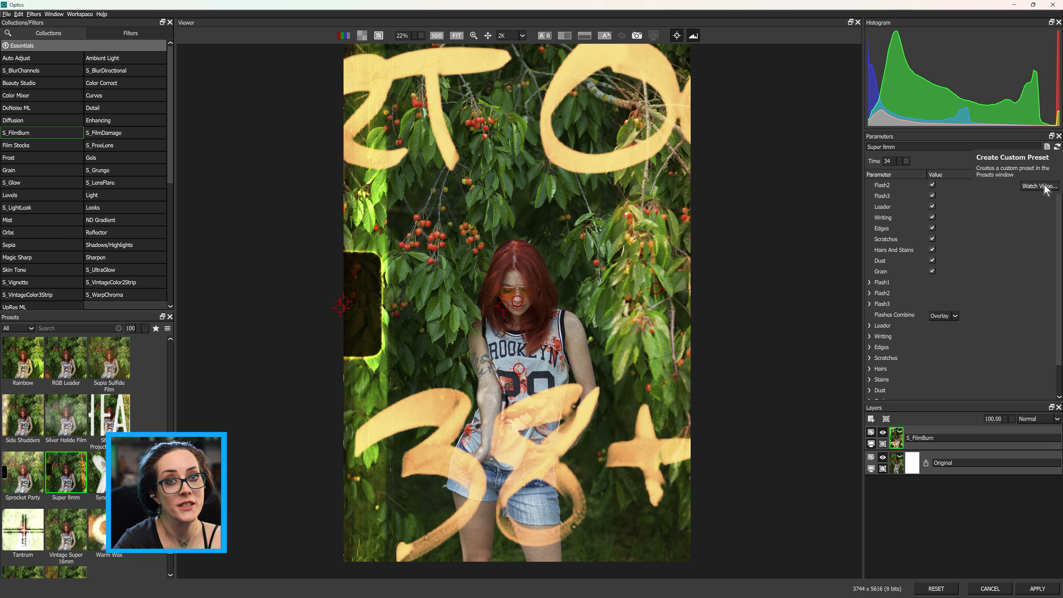
{"action": "left_click", "coordinate": [1047, 147]}
{"action": "left_click_drag", "start_coordinate": [525, 231], "coordinate": [385, 235]}
{"action": "left_click", "coordinate": [637, 374]}
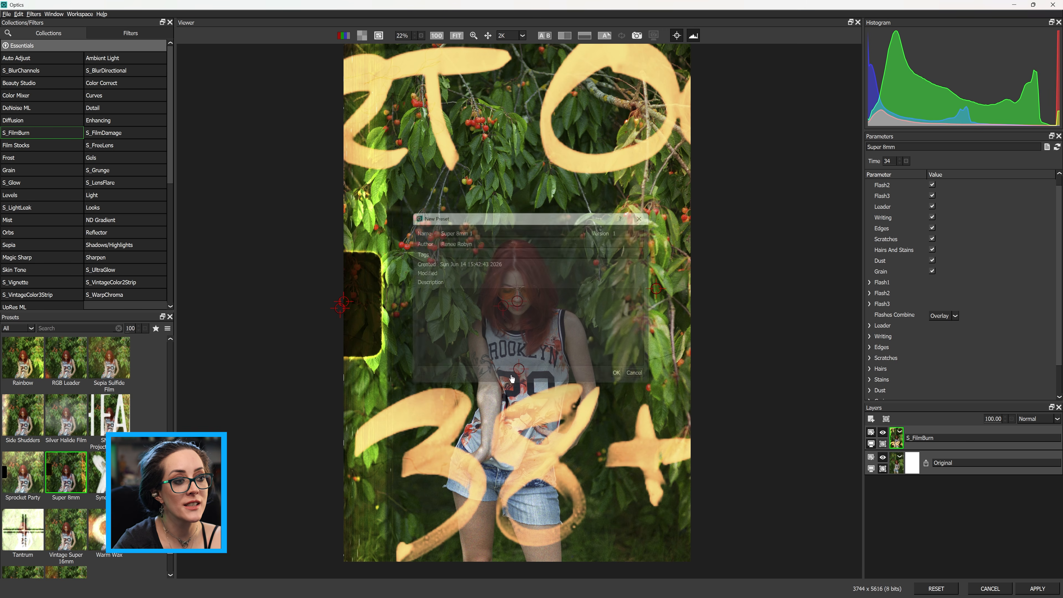
Apply the Warm Wax preset and nudge its time slightly
{"action": "scroll", "coordinate": [103, 457], "scroll_direction": "down", "scroll_amount": 1}
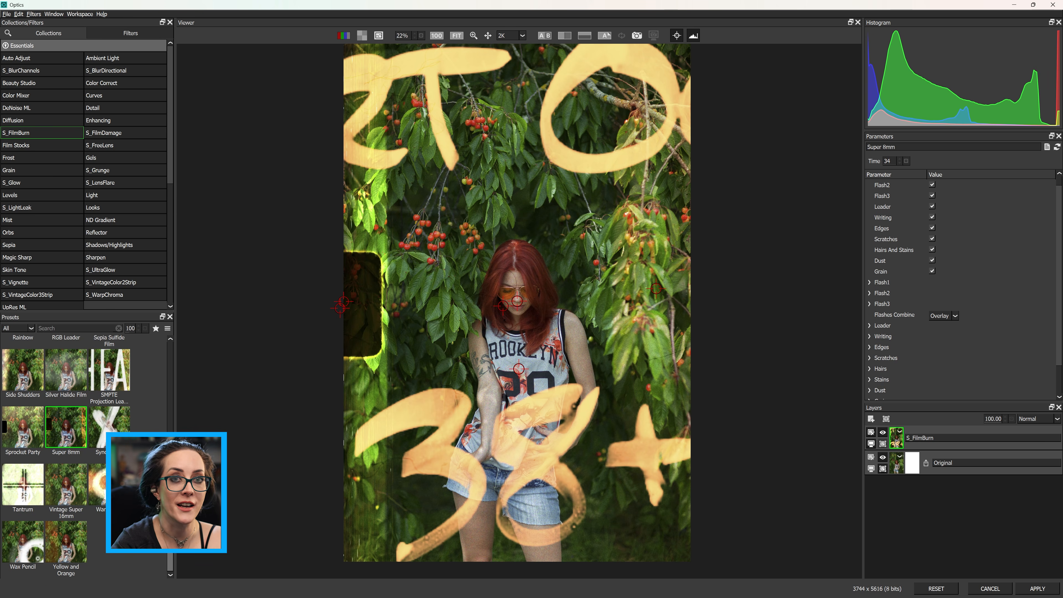
{"action": "left_click", "coordinate": [97, 485]}
{"action": "mouse_move", "coordinate": [890, 161]}
{"action": "left_mouse_down"}
{"action": "mouse_move", "coordinate": [922, 160]}
{"action": "mouse_move", "coordinate": [894, 161]}
{"action": "left_mouse_up"}
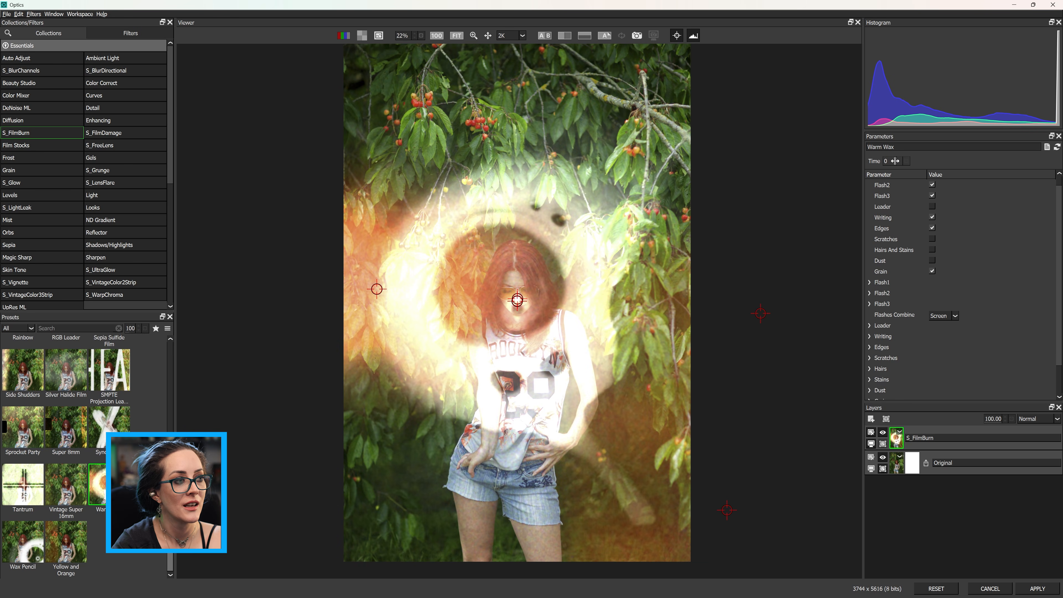
Move the writing center down, drag a flash center toward the lower left, and set the time to 41
{"action": "mouse_move", "coordinate": [517, 301]}
{"action": "left_mouse_down"}
{"action": "mouse_move", "coordinate": [544, 317]}
{"action": "mouse_move", "coordinate": [518, 312]}
{"action": "mouse_move", "coordinate": [495, 346]}
{"action": "left_mouse_up"}
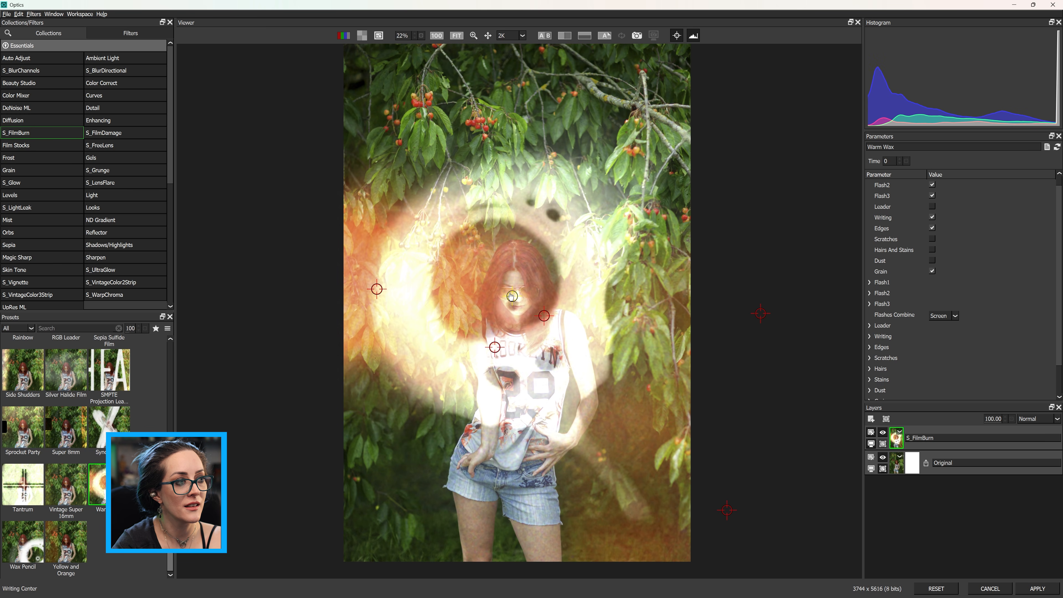
{"action": "mouse_move", "coordinate": [439, 301]}
{"action": "left_mouse_down"}
{"action": "mouse_move", "coordinate": [402, 482]}
{"action": "mouse_move", "coordinate": [439, 582]}
{"action": "mouse_move", "coordinate": [328, 578]}
{"action": "left_mouse_up"}
{"action": "left_click_drag", "start_coordinate": [896, 160], "coordinate": [910, 160]}
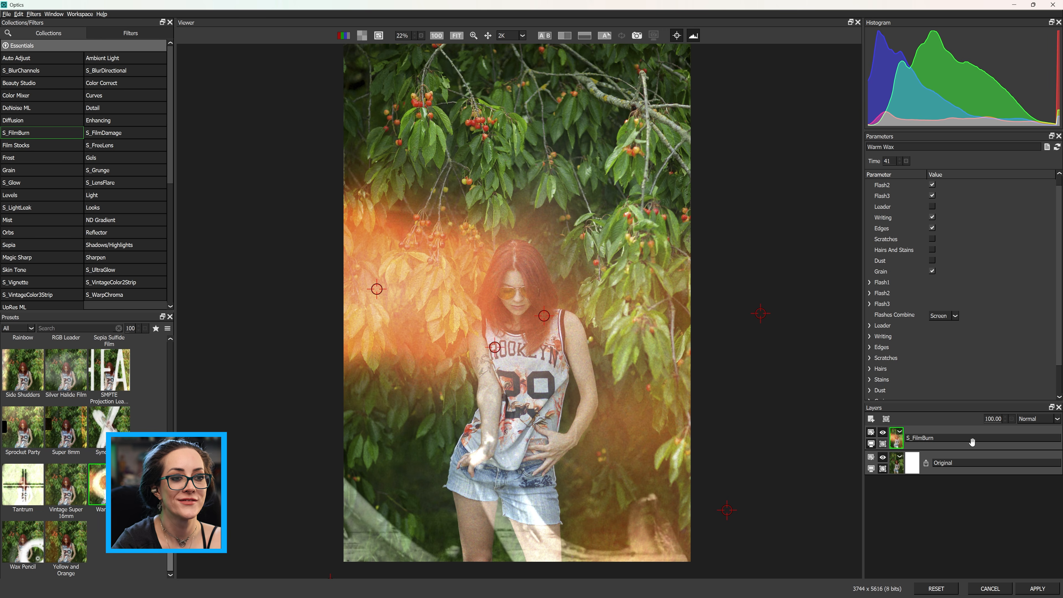
Enable the Scratches, Hairs And Stains, Dust and Grain elements and apply the effect to the image
{"action": "left_click", "coordinate": [932, 239]}
{"action": "left_click", "coordinate": [932, 250]}
{"action": "left_click", "coordinate": [932, 260]}
{"action": "left_click", "coordinate": [932, 271]}
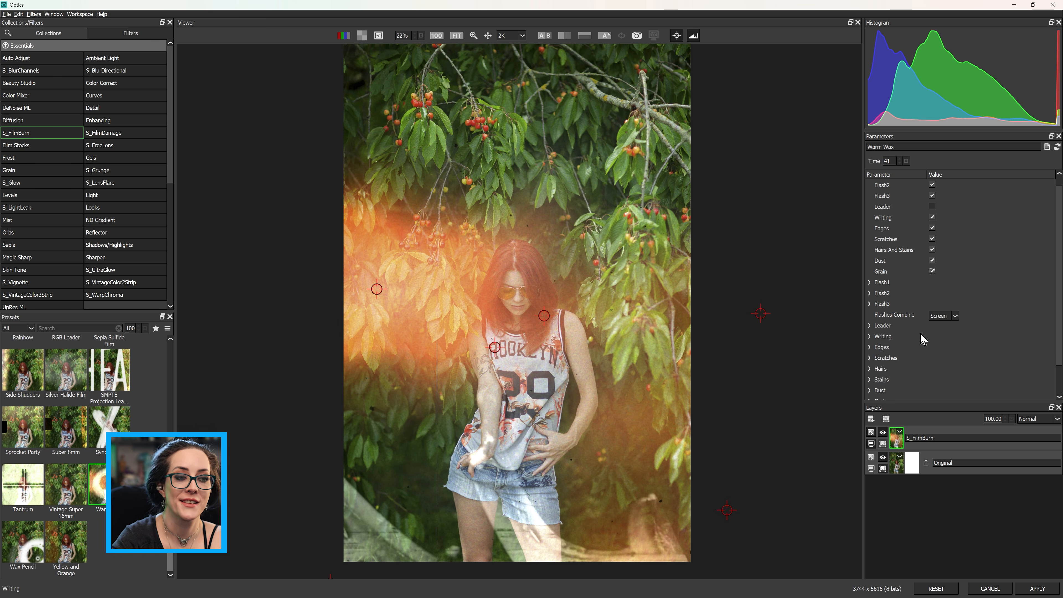
{"action": "left_click", "coordinate": [1037, 589]}
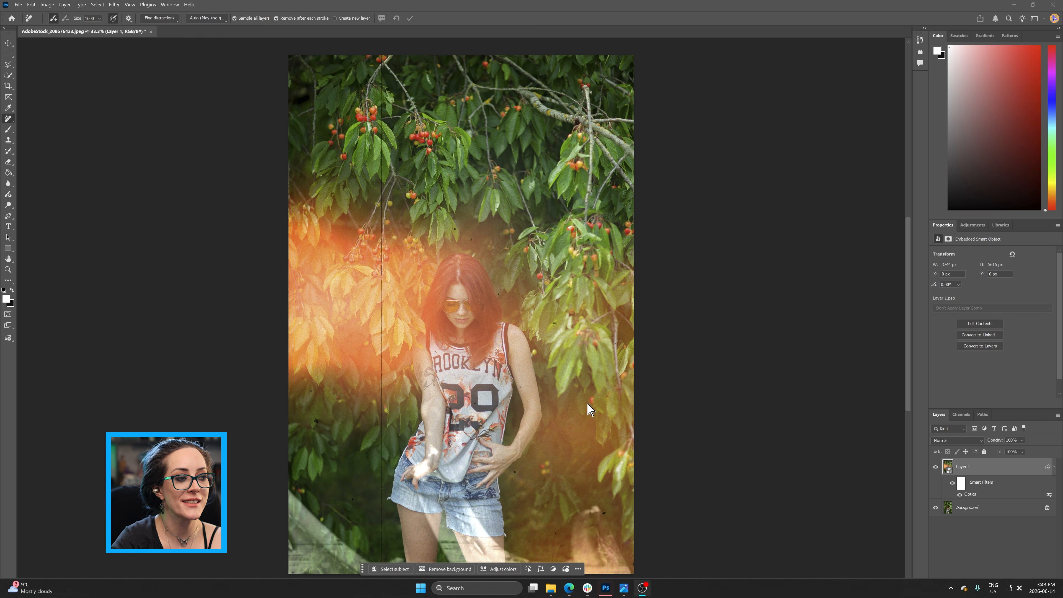